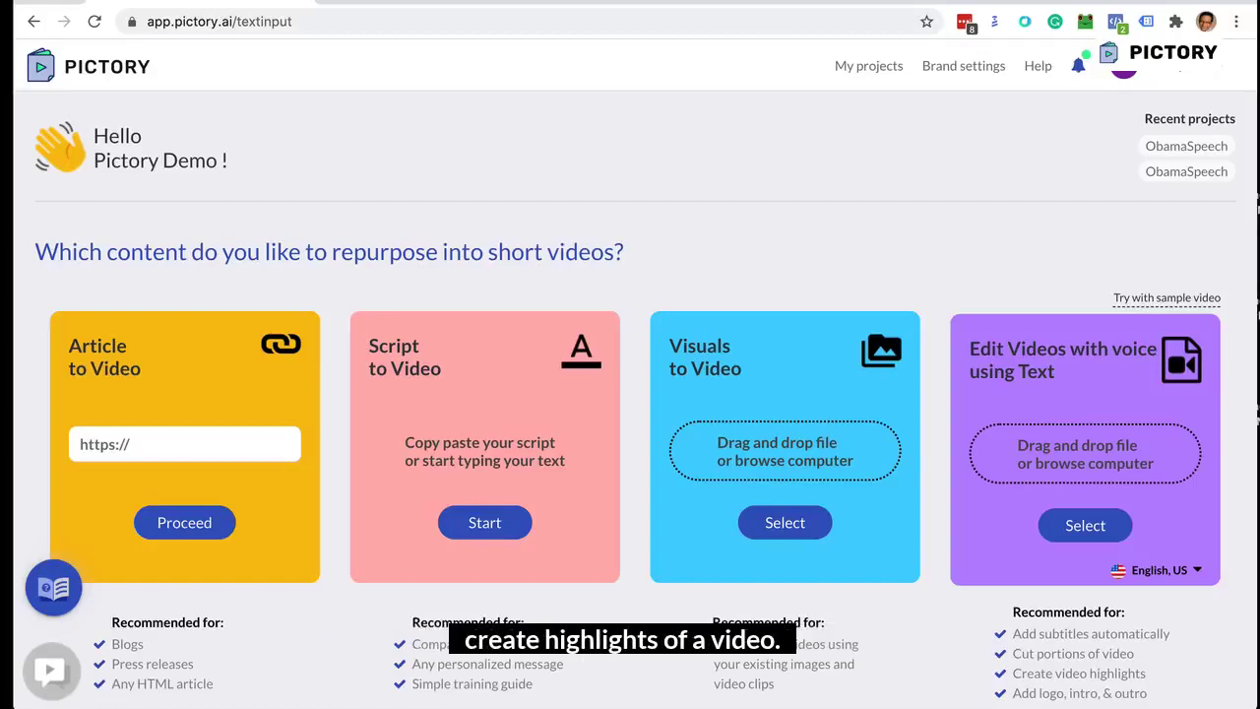
Upload ObamaSpeech.mp4 through the 'Edit Videos with voice using Text' drop zone
{"action": "left_click_drag", "start_coordinate": [1014, 438], "coordinate": [1052, 468]}
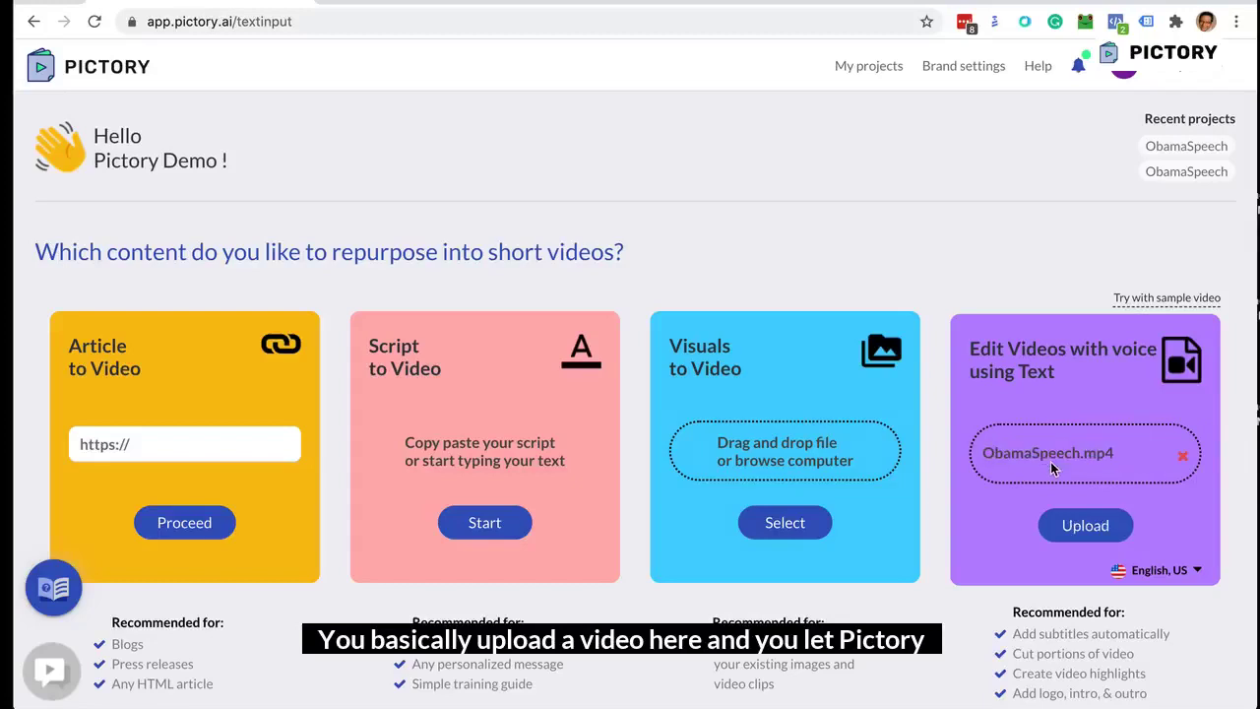
{"action": "left_click", "coordinate": [1084, 527]}
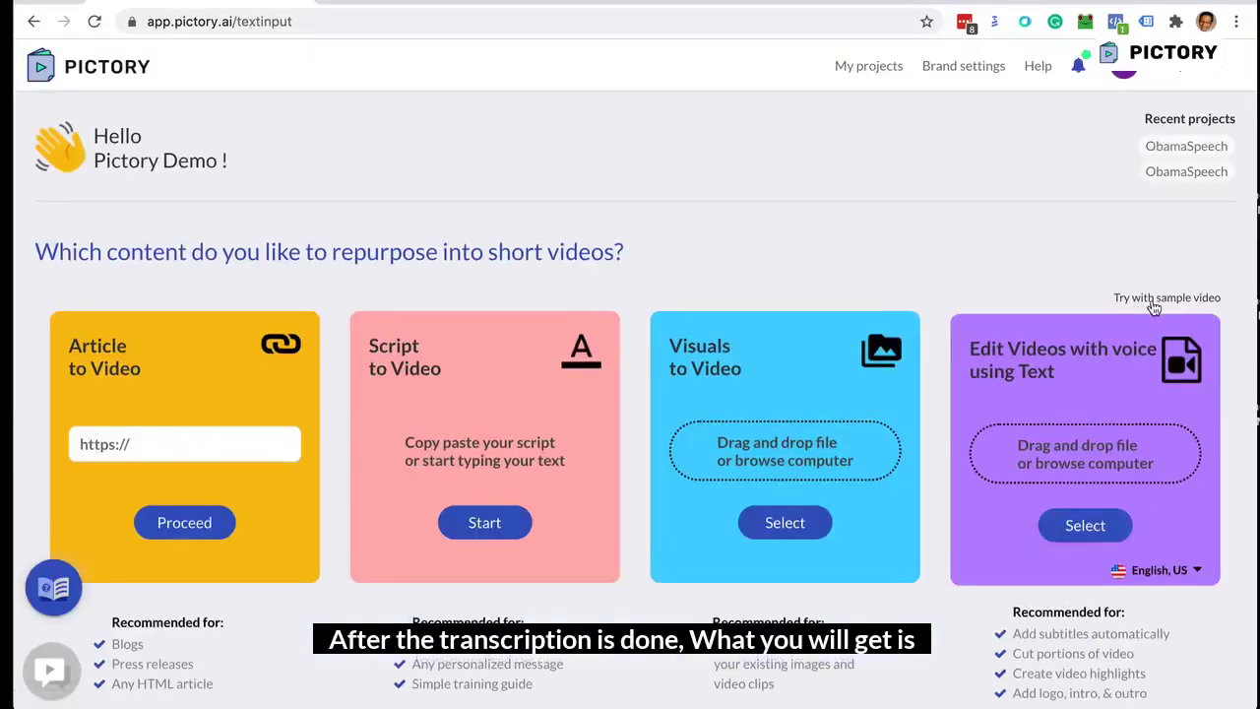
Open the ObamaSpeech(2) project and review its full transcript beside the 3 min 53 sec preview
{"action": "left_click", "coordinate": [1157, 300]}
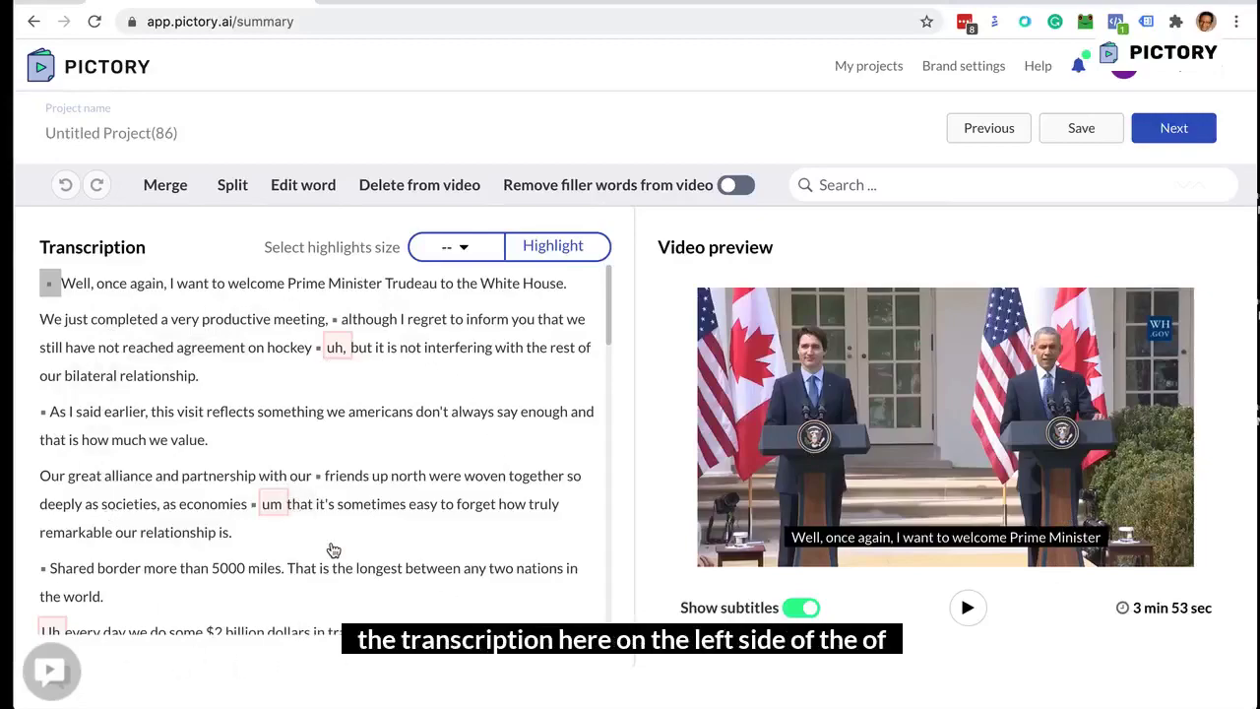
{"action": "scroll", "coordinate": [333, 549], "scroll_direction": "down", "scroll_amount": 15}
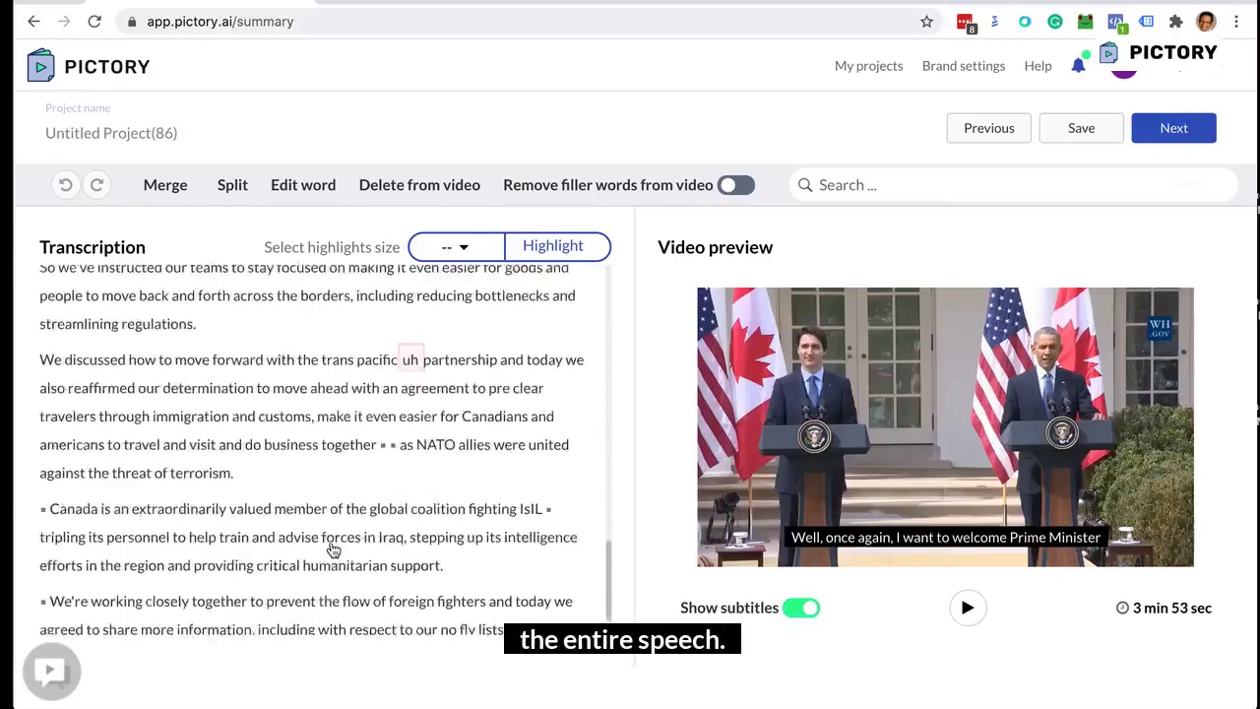
{"action": "scroll", "coordinate": [333, 549], "scroll_direction": "up", "scroll_amount": 15}
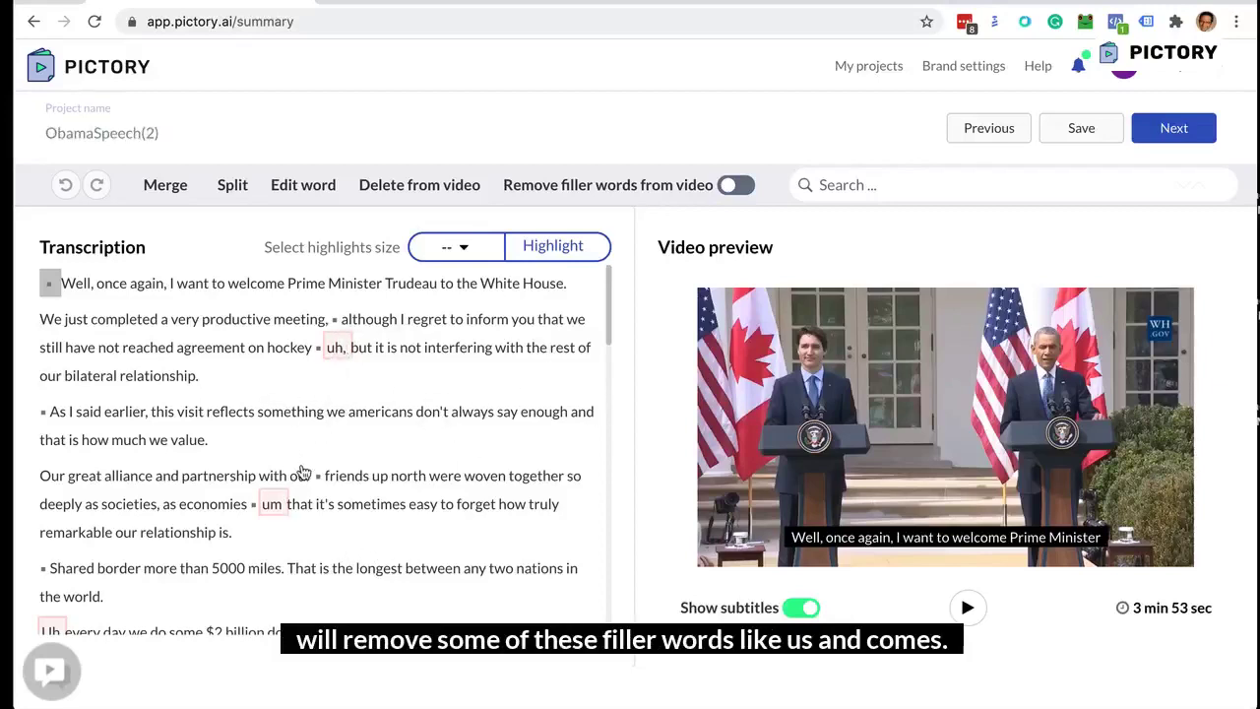
Remove filler words like 'uh' and 'um', trimming the video to 3 min 48 sec
{"action": "left_click", "coordinate": [738, 186]}
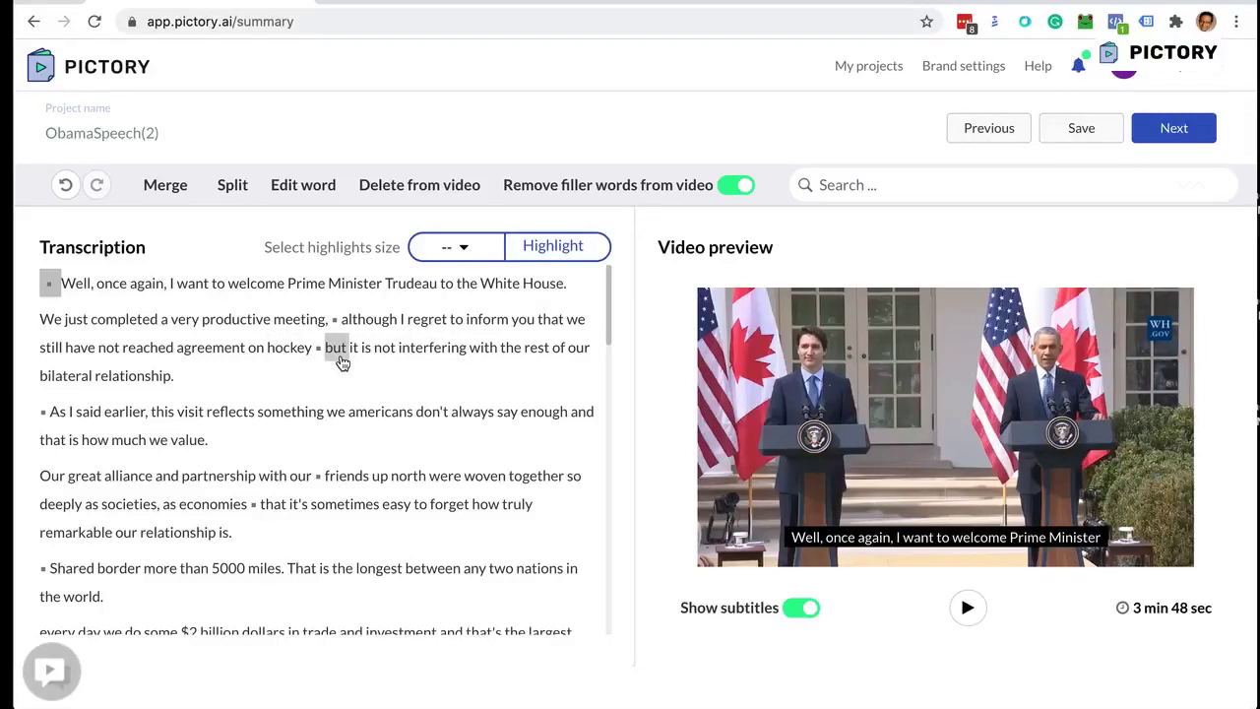
{"action": "left_click", "coordinate": [466, 253]}
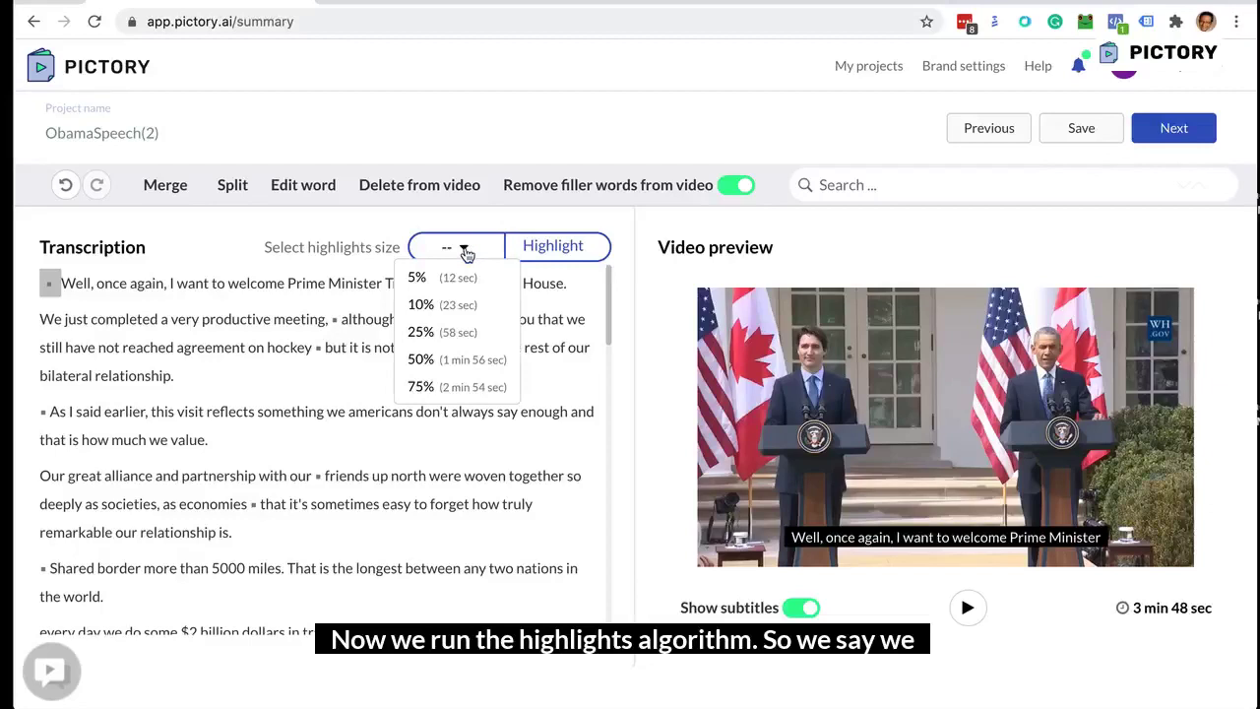
Generate automatic highlights at 10% size, shortening the preview to 54 sec
{"action": "left_click", "coordinate": [461, 305]}
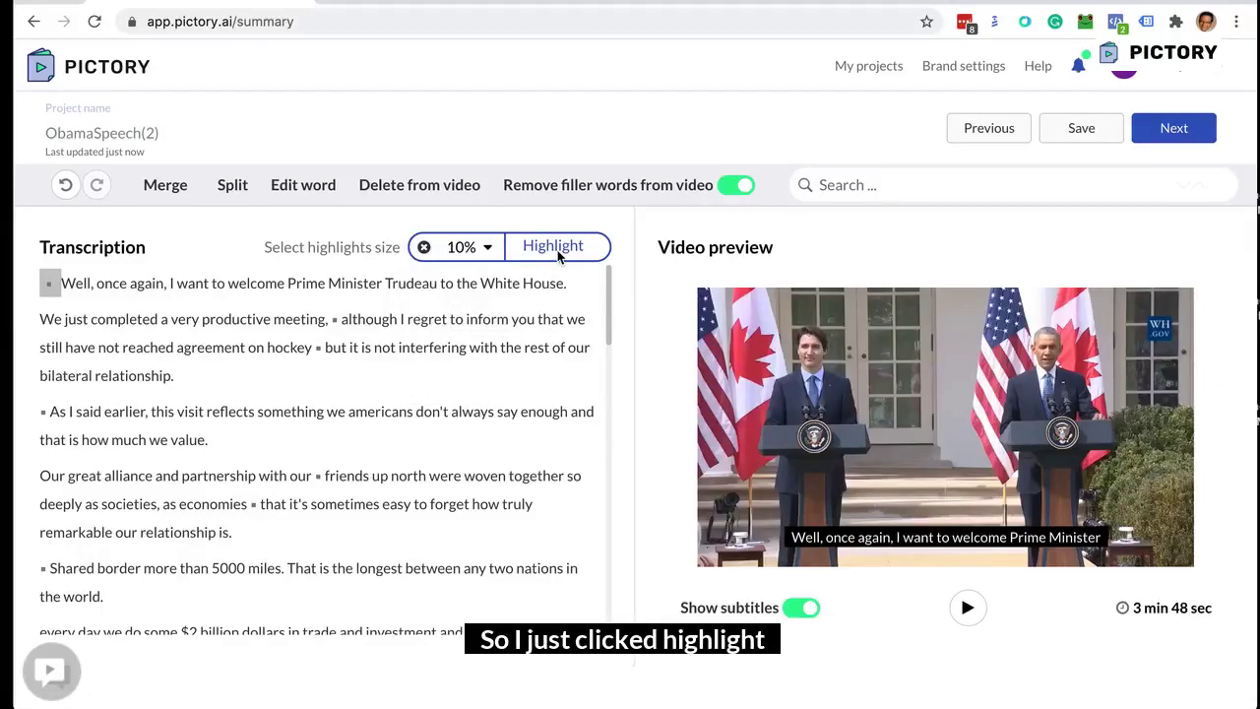
{"action": "left_click", "coordinate": [557, 249]}
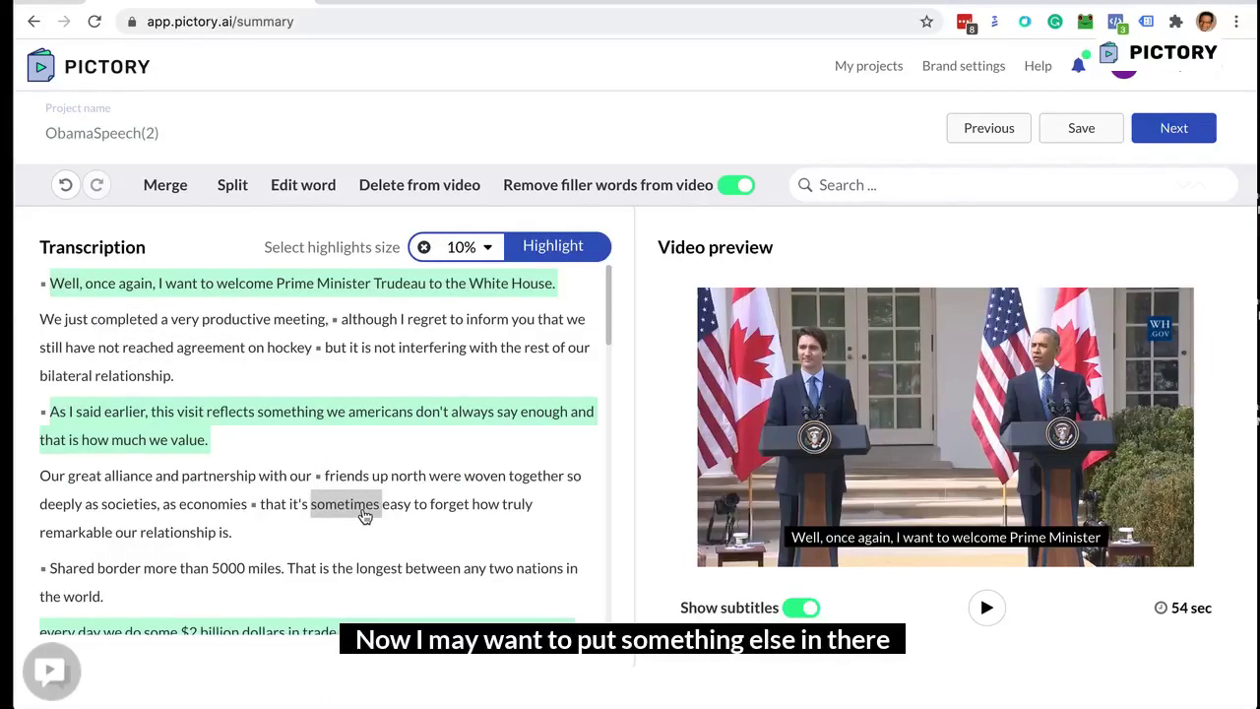
{"action": "scroll", "coordinate": [365, 515], "scroll_direction": "down", "scroll_amount": 3}
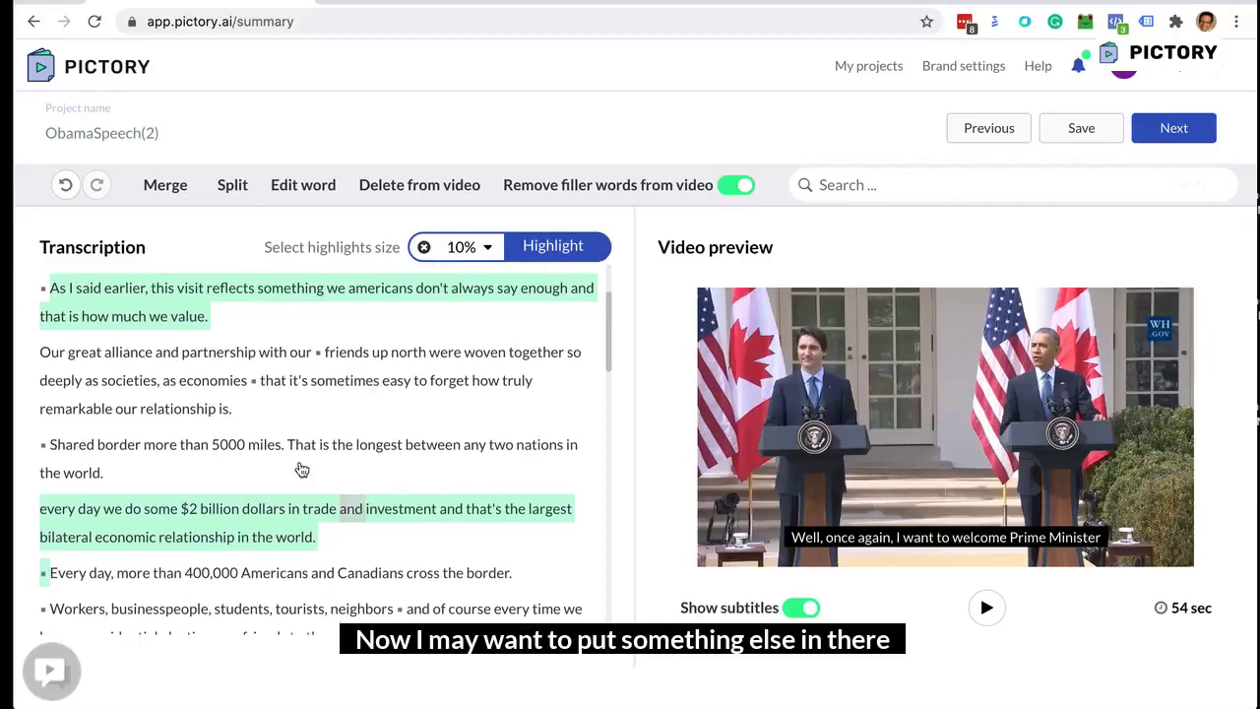
{"action": "scroll", "coordinate": [351, 494], "scroll_direction": "down", "scroll_amount": 2}
{"action": "scroll", "coordinate": [351, 492], "scroll_direction": "down", "scroll_amount": 4}
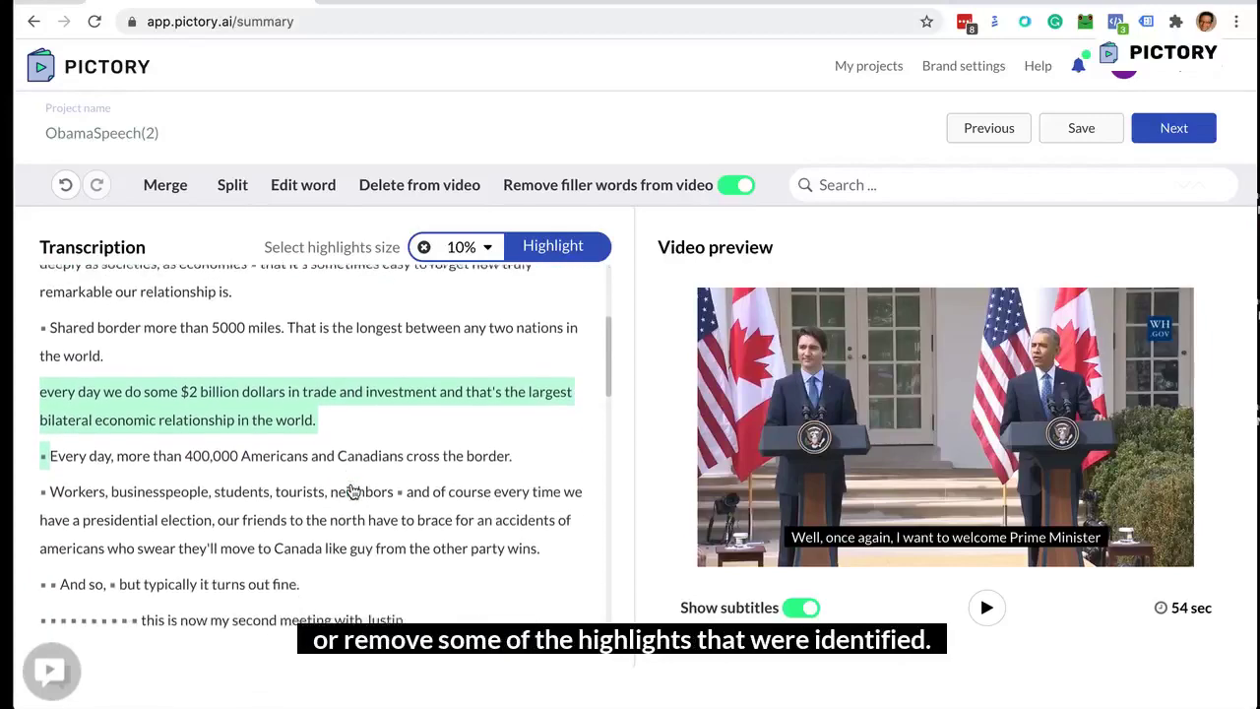
{"action": "scroll", "coordinate": [352, 489], "scroll_direction": "up", "scroll_amount": 6}
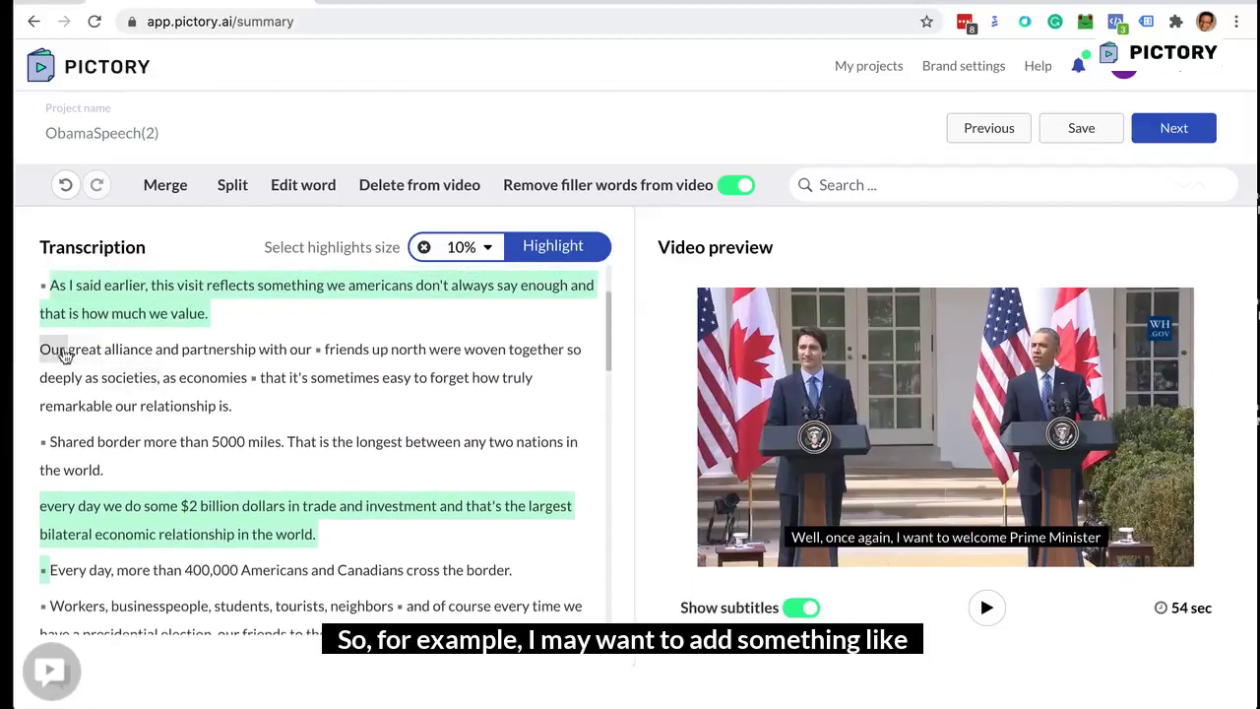
Add the alliance and shared-border passages to the highlights
{"action": "left_click_drag", "start_coordinate": [43, 351], "coordinate": [126, 466]}
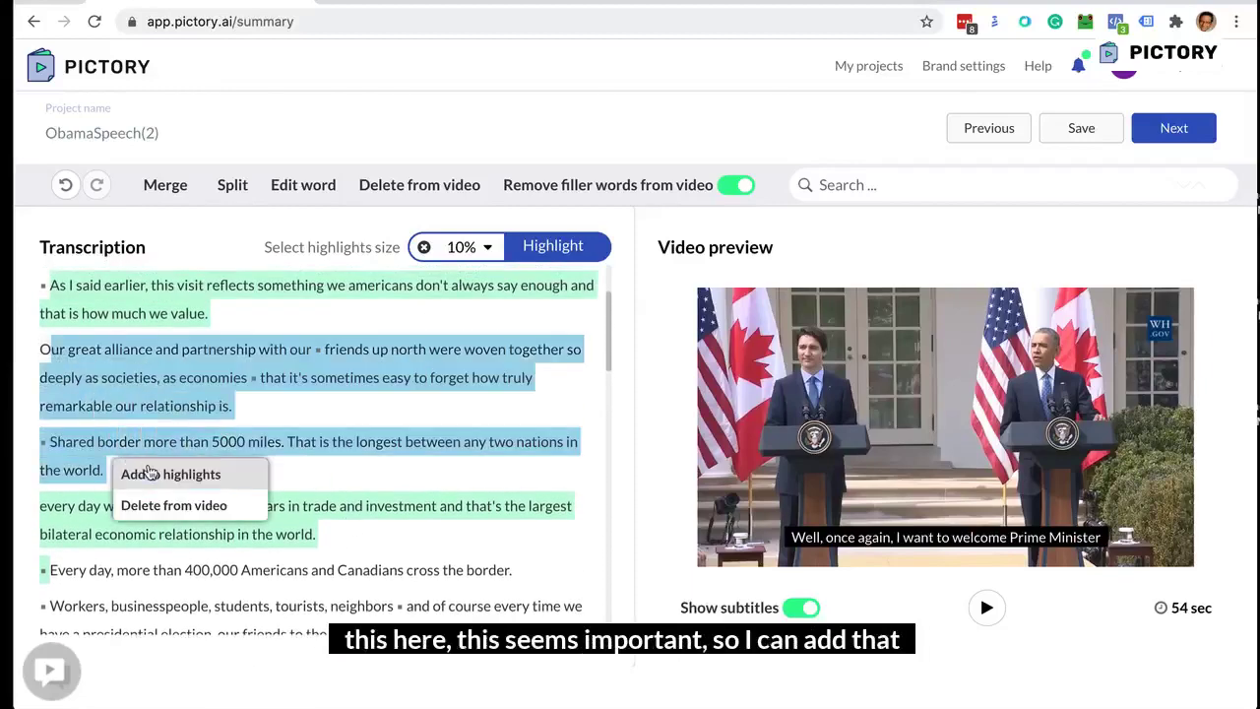
{"action": "left_click", "coordinate": [148, 473]}
{"action": "scroll", "coordinate": [261, 561], "scroll_direction": "up", "scroll_amount": 3}
Remove the 'As I said earlier' passage from the highlights, leaving a 1 min 8 sec preview
{"action": "left_click_drag", "start_coordinate": [223, 443], "coordinate": [45, 416]}
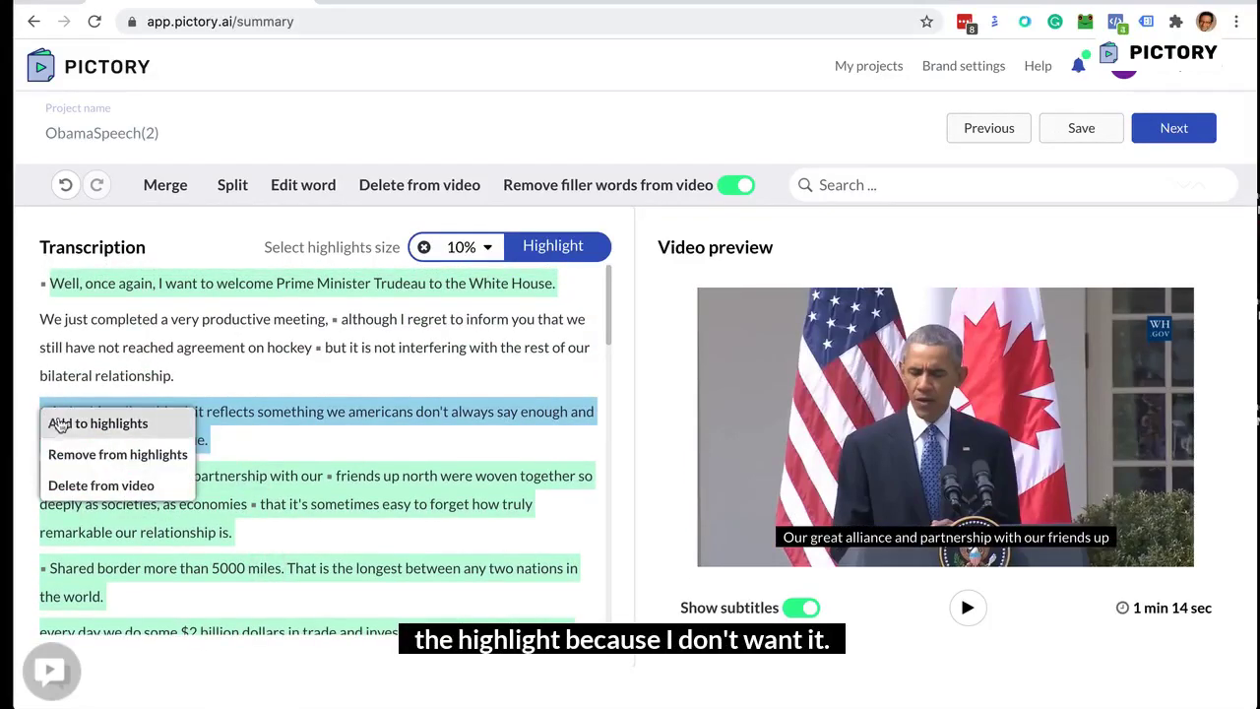
{"action": "left_click", "coordinate": [116, 454]}
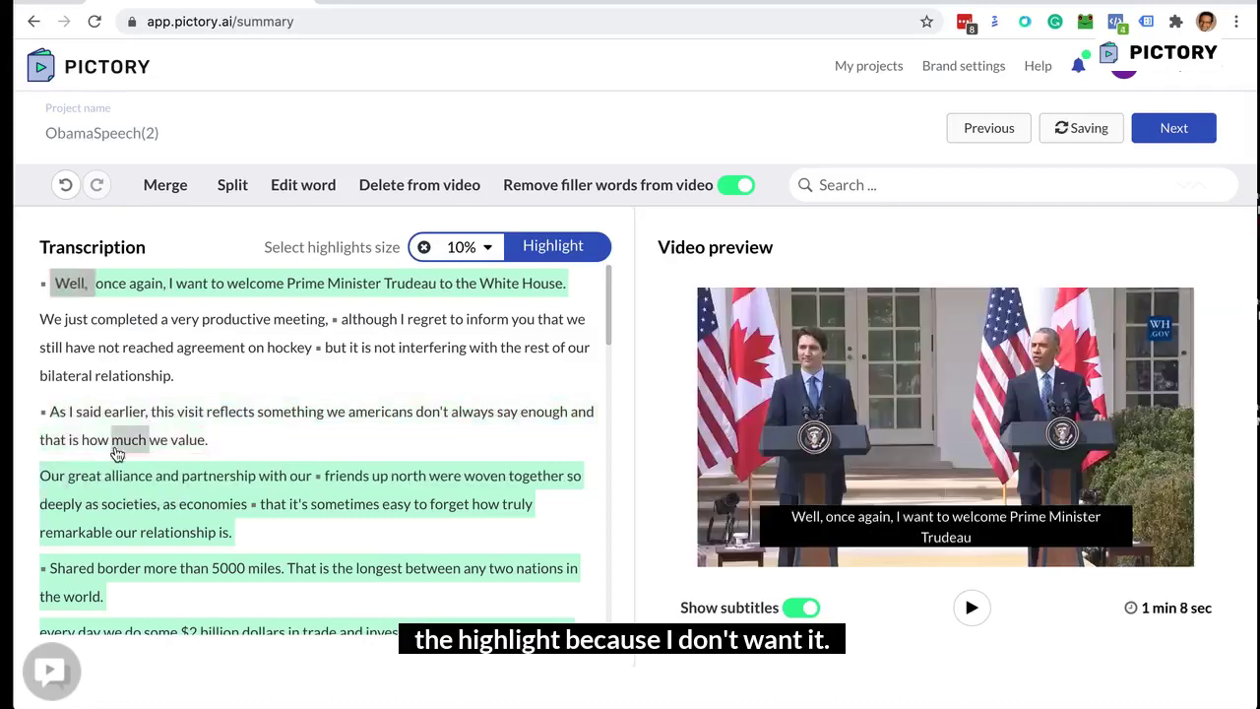
{"action": "scroll", "coordinate": [236, 418], "scroll_direction": "down", "scroll_amount": 7}
{"action": "scroll", "coordinate": [245, 422], "scroll_direction": "down", "scroll_amount": 4}
{"action": "scroll", "coordinate": [245, 423], "scroll_direction": "up", "scroll_amount": 11}
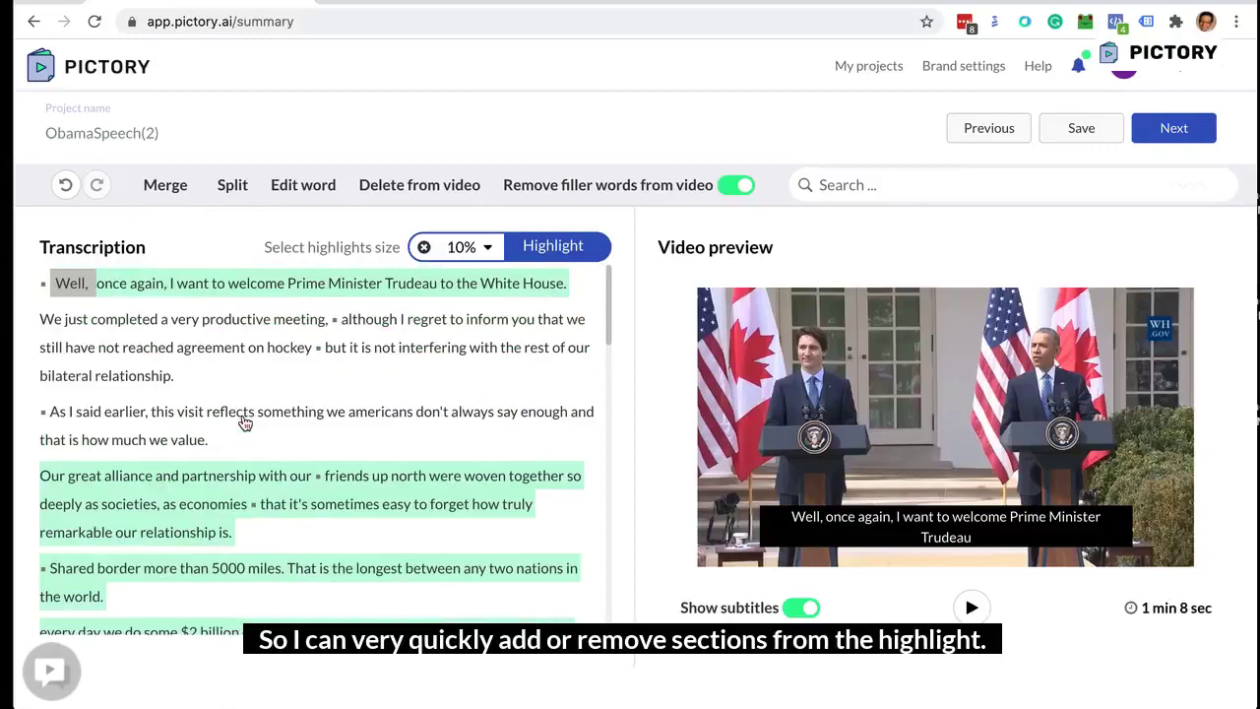
{"action": "scroll", "coordinate": [245, 423], "scroll_direction": "down", "scroll_amount": 18}
{"action": "scroll", "coordinate": [245, 422], "scroll_direction": "down", "scroll_amount": 8}
{"action": "scroll", "coordinate": [245, 422], "scroll_direction": "up", "scroll_amount": 20}
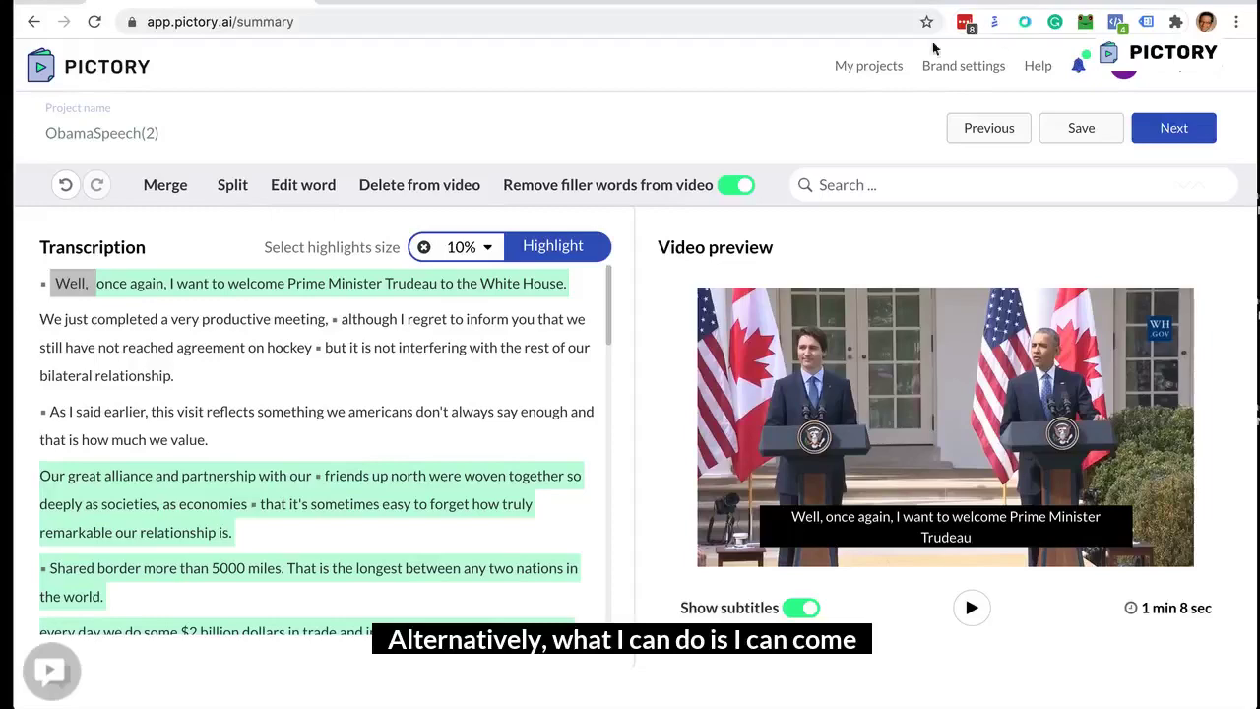
Duplicate ObamaSpeech(2) from My projects and open the ObamaSpeech(3) copy
{"action": "left_click", "coordinate": [870, 69]}
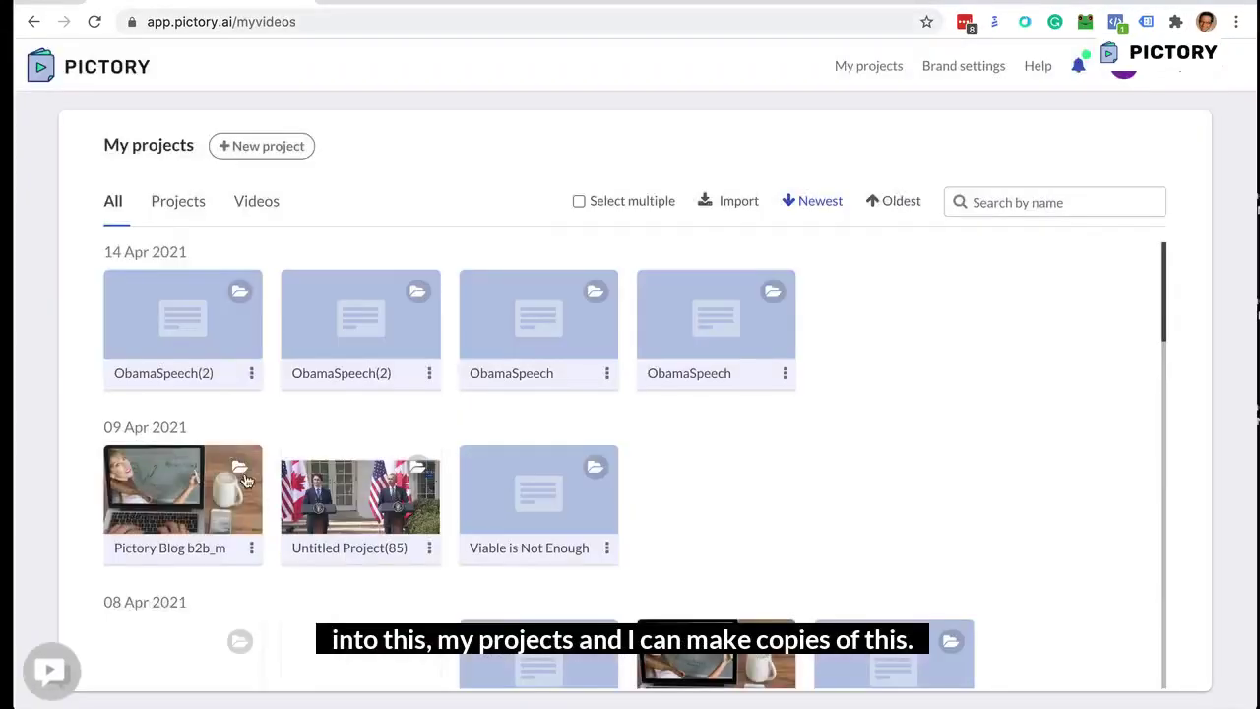
{"action": "left_click", "coordinate": [251, 374]}
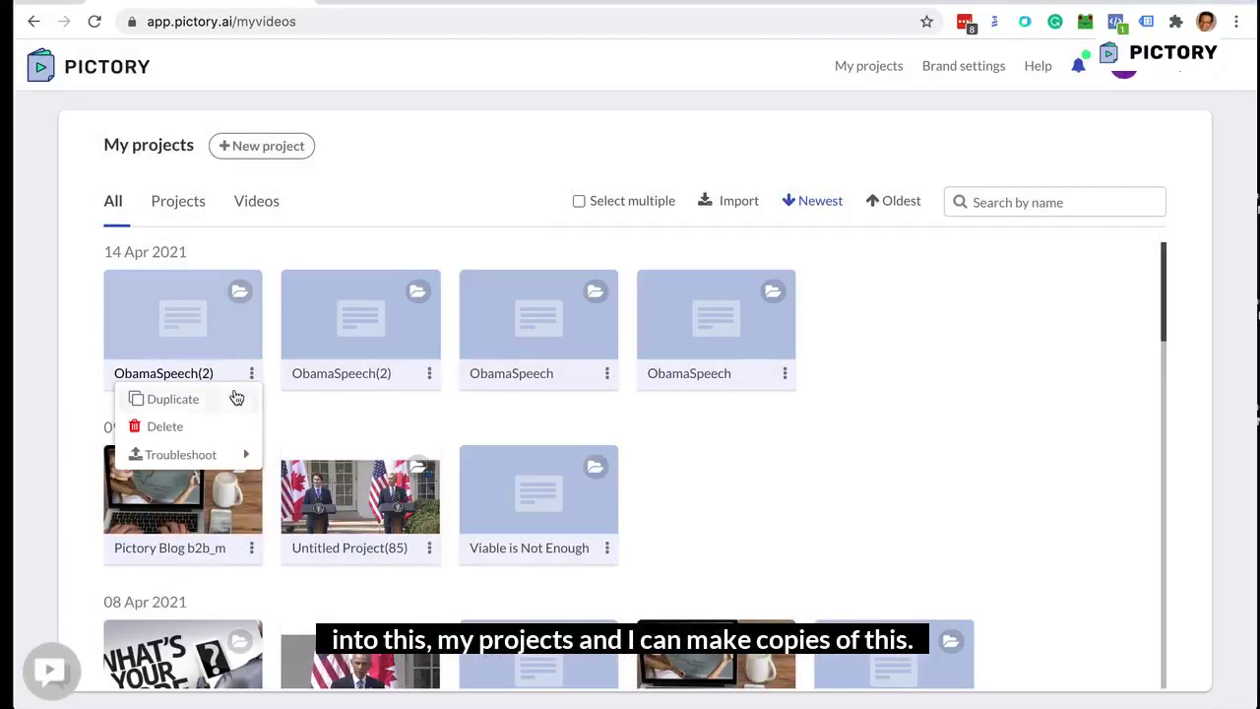
{"action": "left_click", "coordinate": [231, 401]}
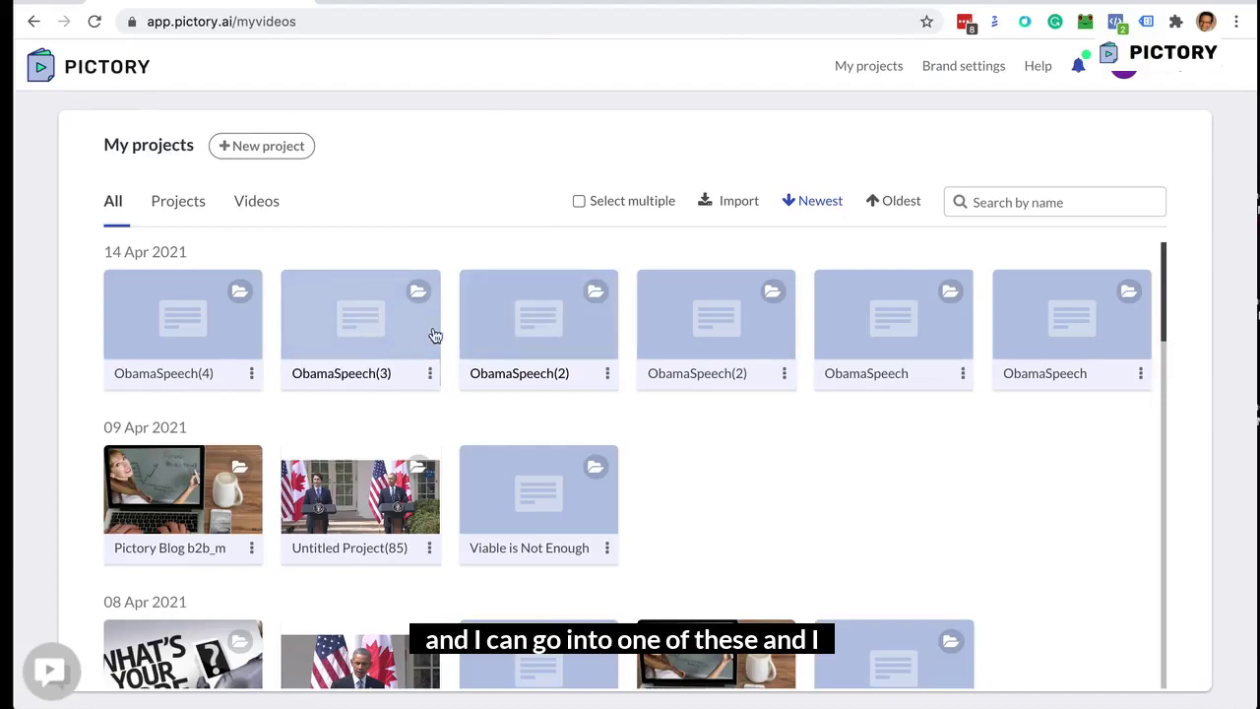
{"action": "left_click", "coordinate": [379, 347]}
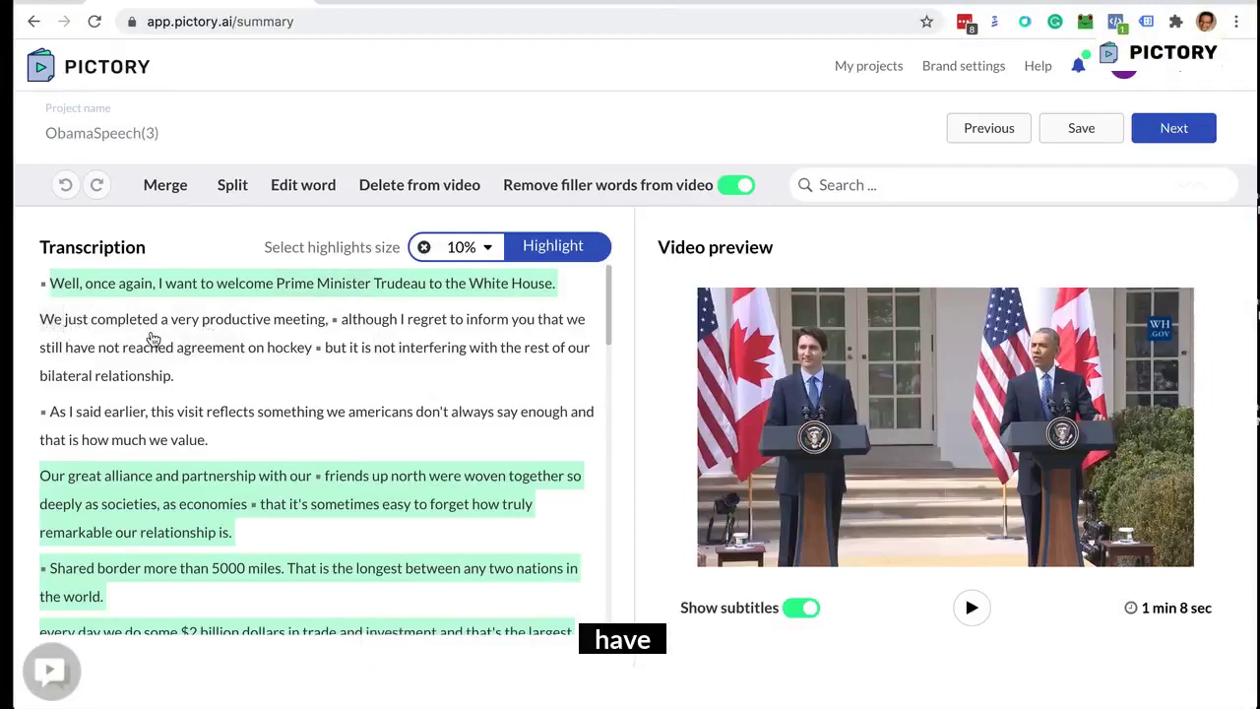
Delete the text before and after the 'Our great alliance' paragraph, leaving a 14 sec clip
{"action": "left_click_drag", "start_coordinate": [47, 282], "coordinate": [207, 440]}
{"action": "right_click", "coordinate": [112, 445]}
{"action": "left_click", "coordinate": [183, 520]}
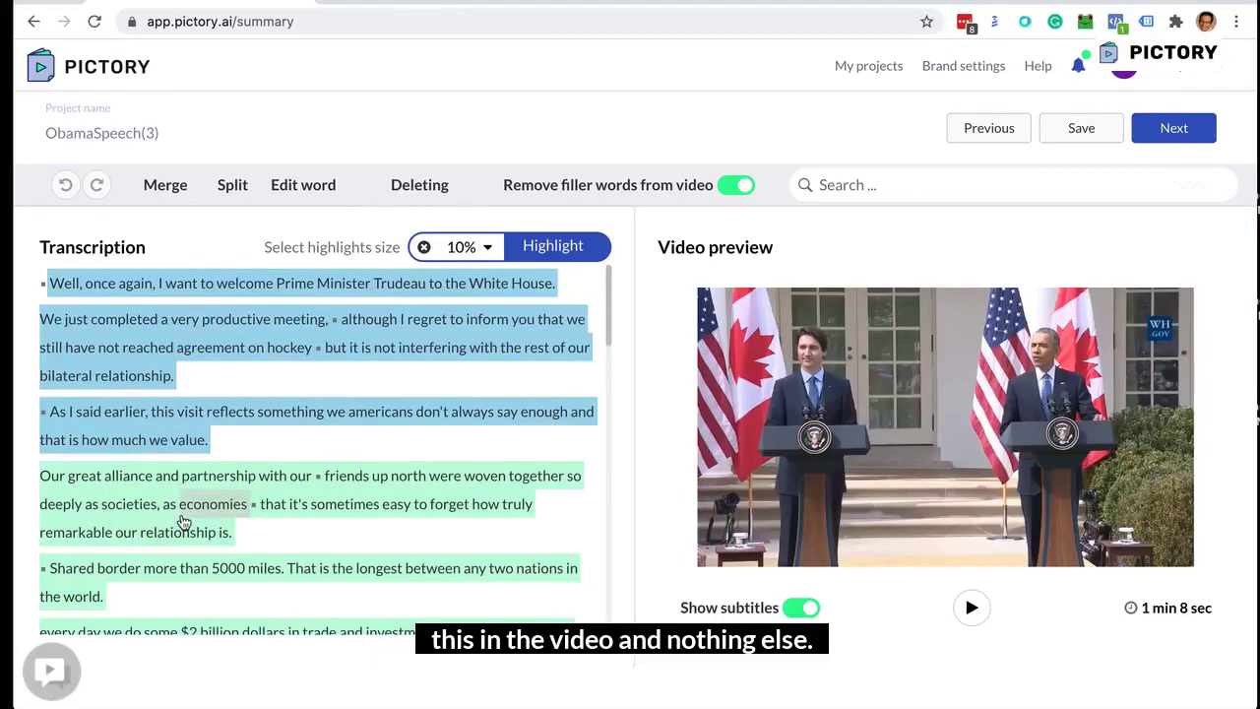
{"action": "left_click_drag", "start_coordinate": [39, 386], "coordinate": [361, 688]}
{"action": "right_click", "coordinate": [112, 580]}
{"action": "left_click", "coordinate": [175, 656]}
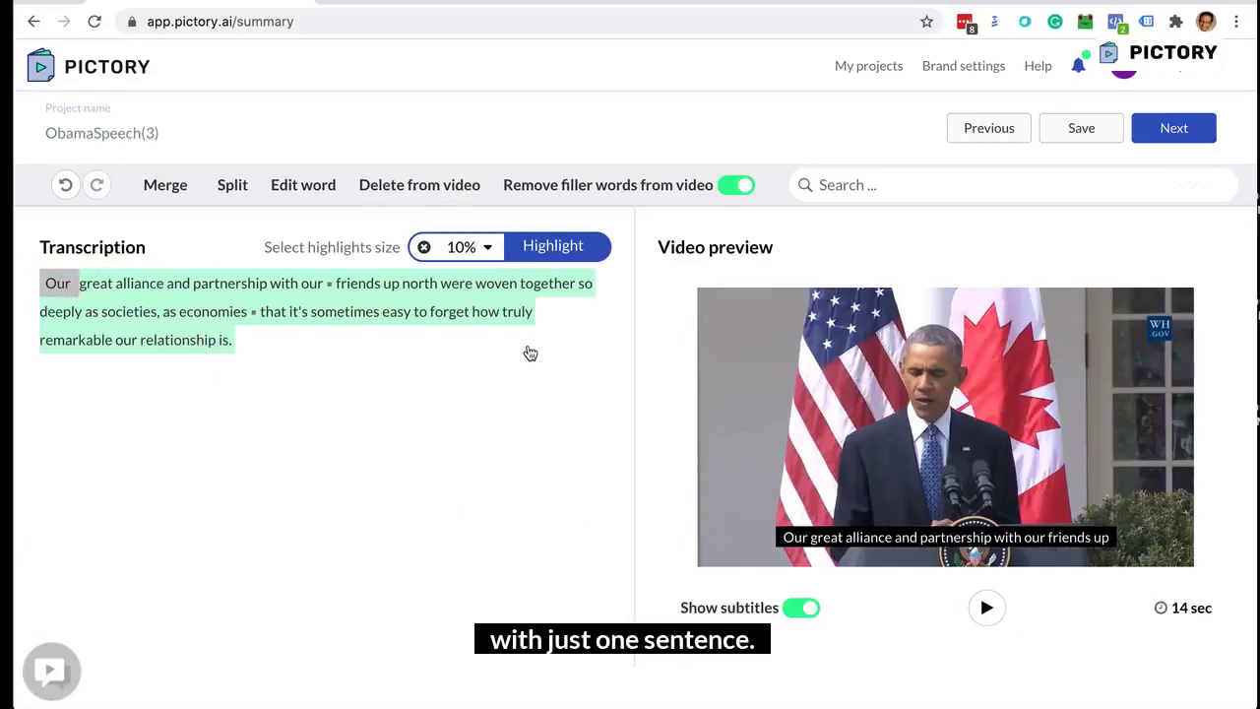
Open ObamaSpeech(4) and delete the passages before the $2 billion trade sentence
{"action": "left_click", "coordinate": [869, 66]}
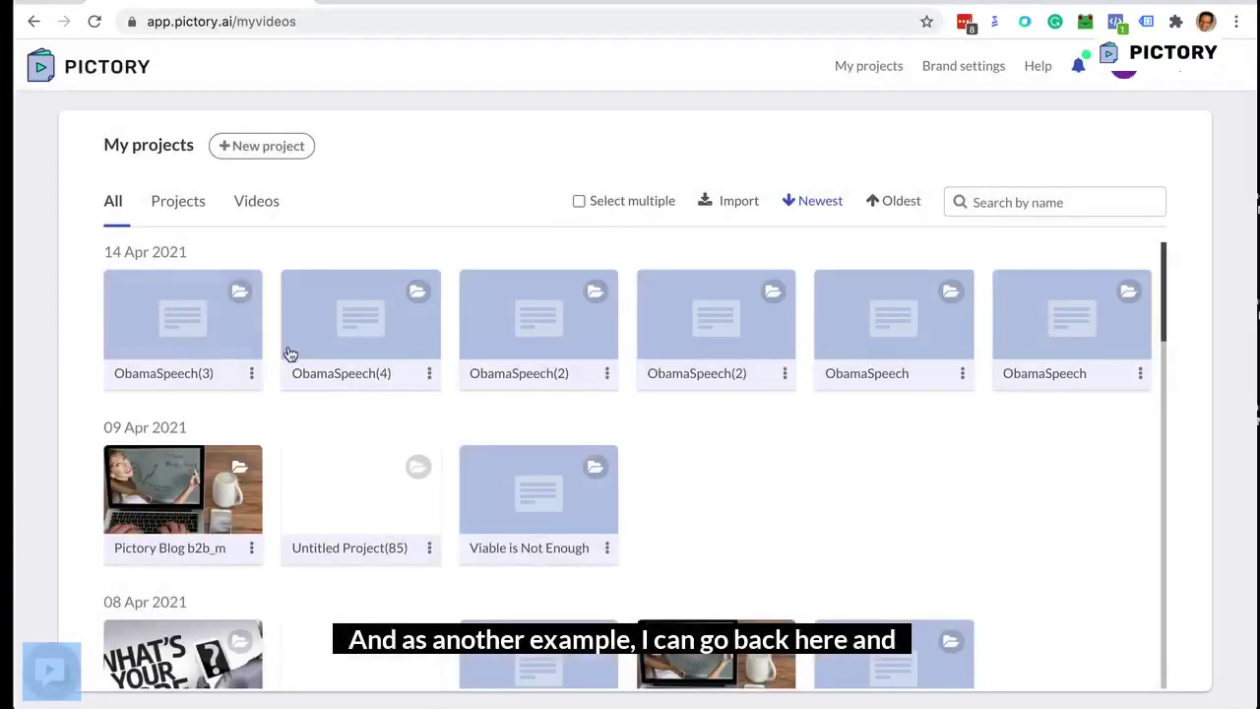
{"action": "left_click", "coordinate": [350, 337]}
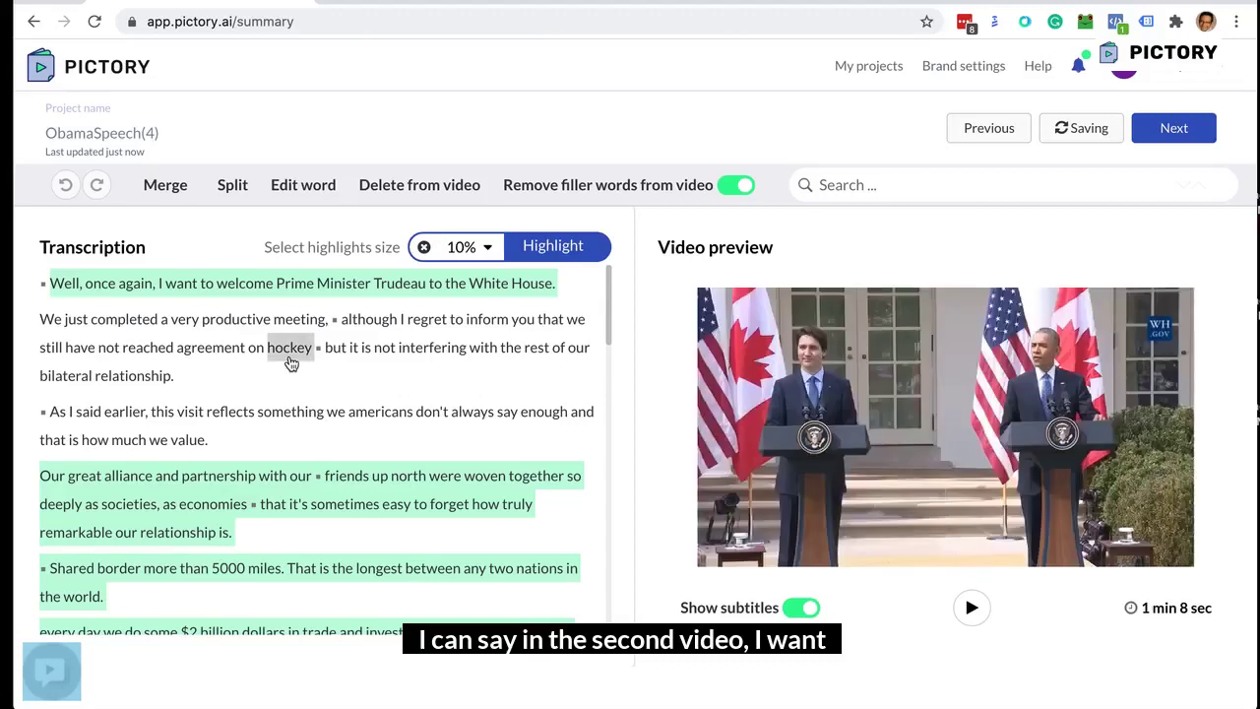
{"action": "left_click_drag", "start_coordinate": [47, 286], "coordinate": [149, 356]}
{"action": "right_click", "coordinate": [149, 356]}
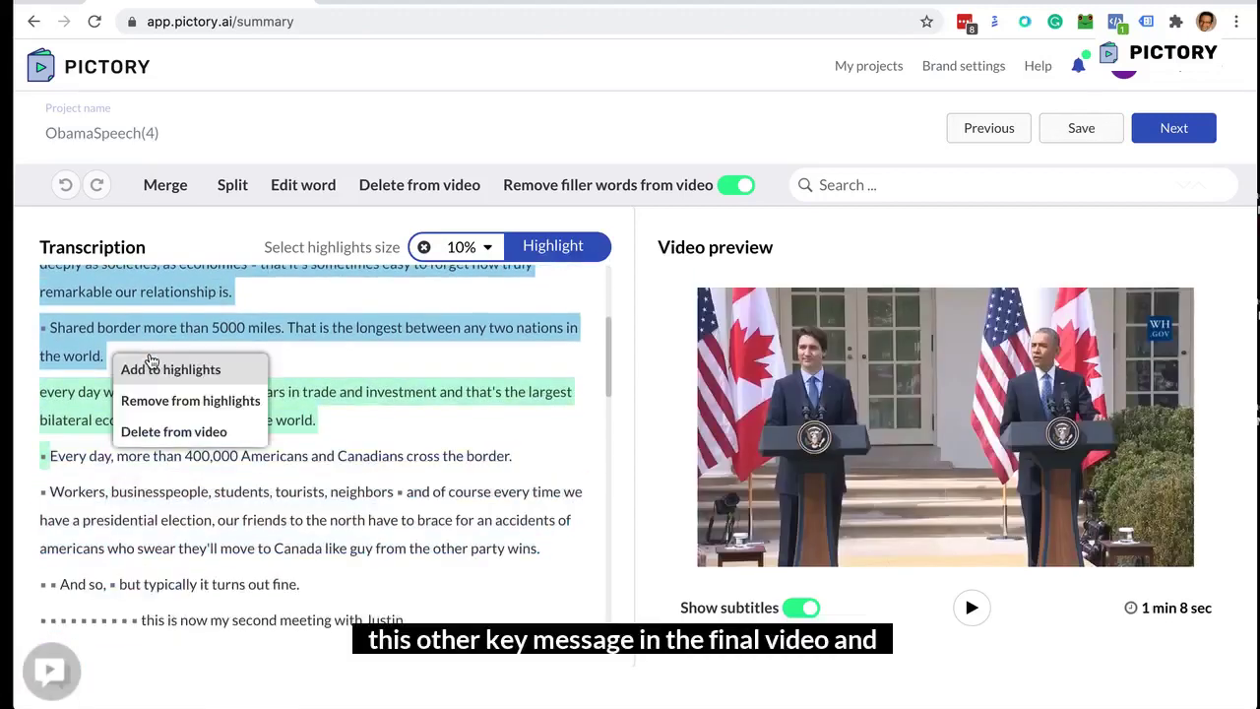
{"action": "left_click", "coordinate": [175, 433]}
Delete everything after the trade sentence, leaving an 8 sec clip
{"action": "left_click_drag", "start_coordinate": [47, 352], "coordinate": [275, 663]}
{"action": "right_click", "coordinate": [275, 662]}
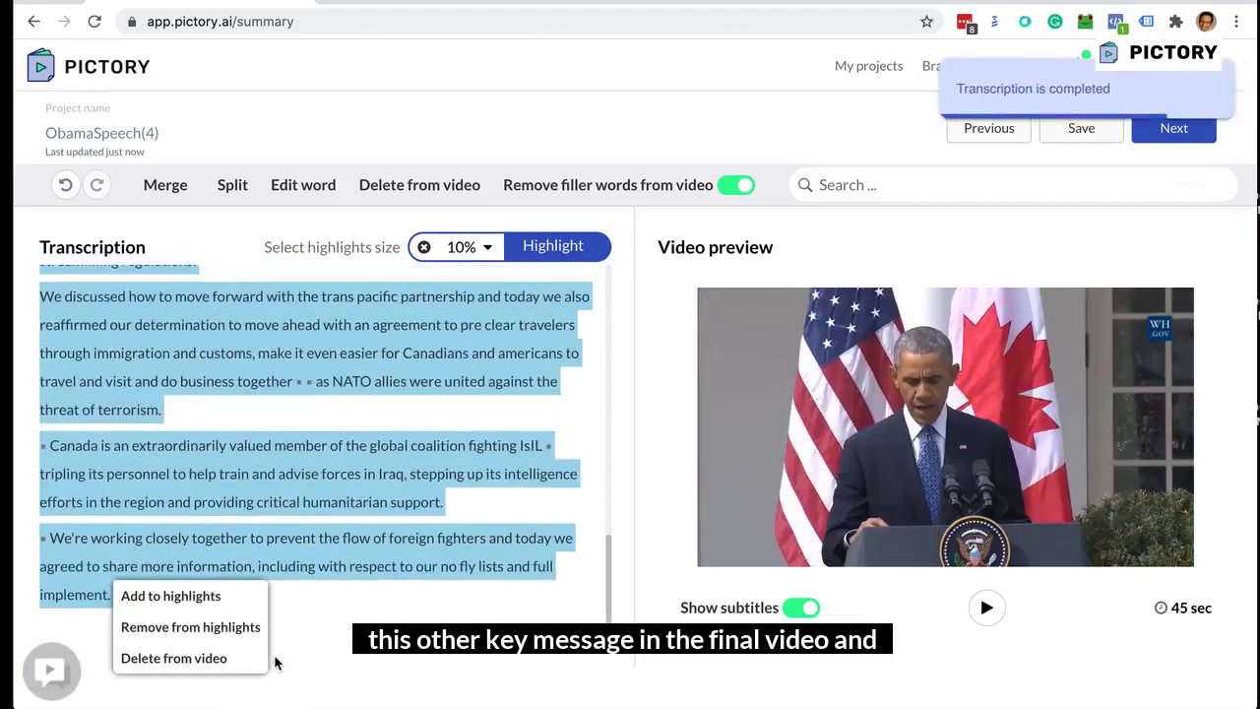
{"action": "left_click", "coordinate": [208, 654]}
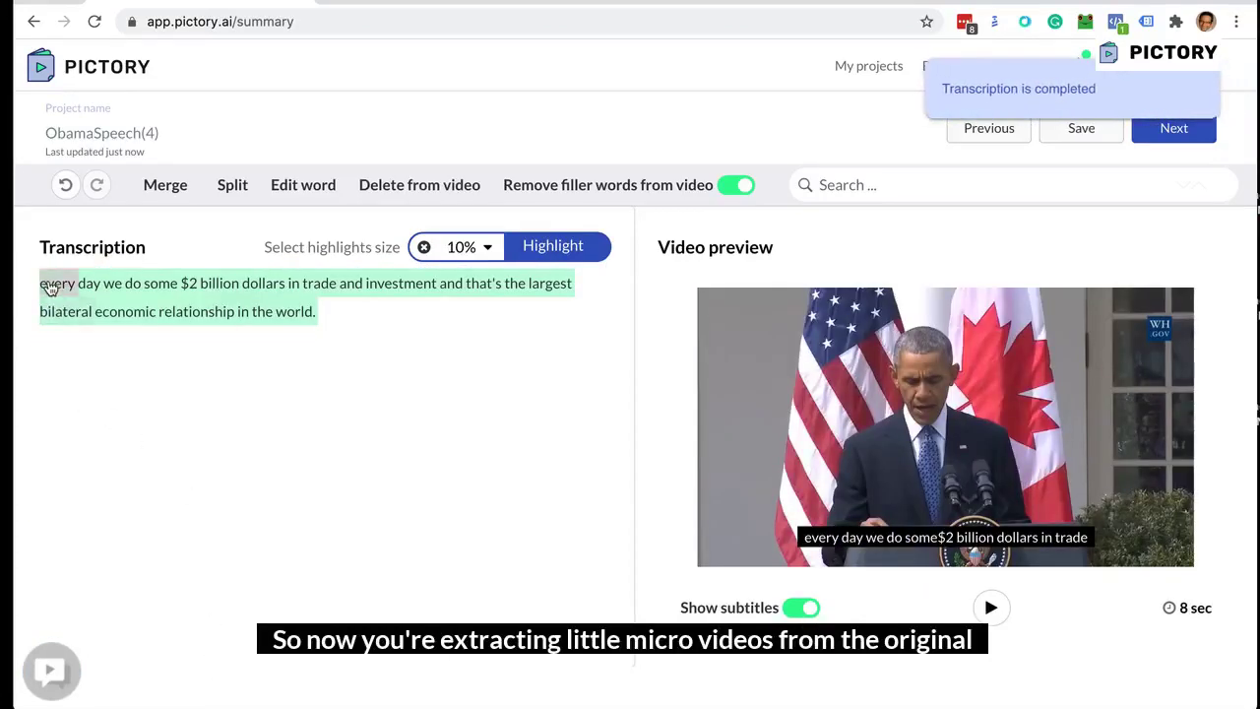
{"action": "left_click", "coordinate": [49, 285]}
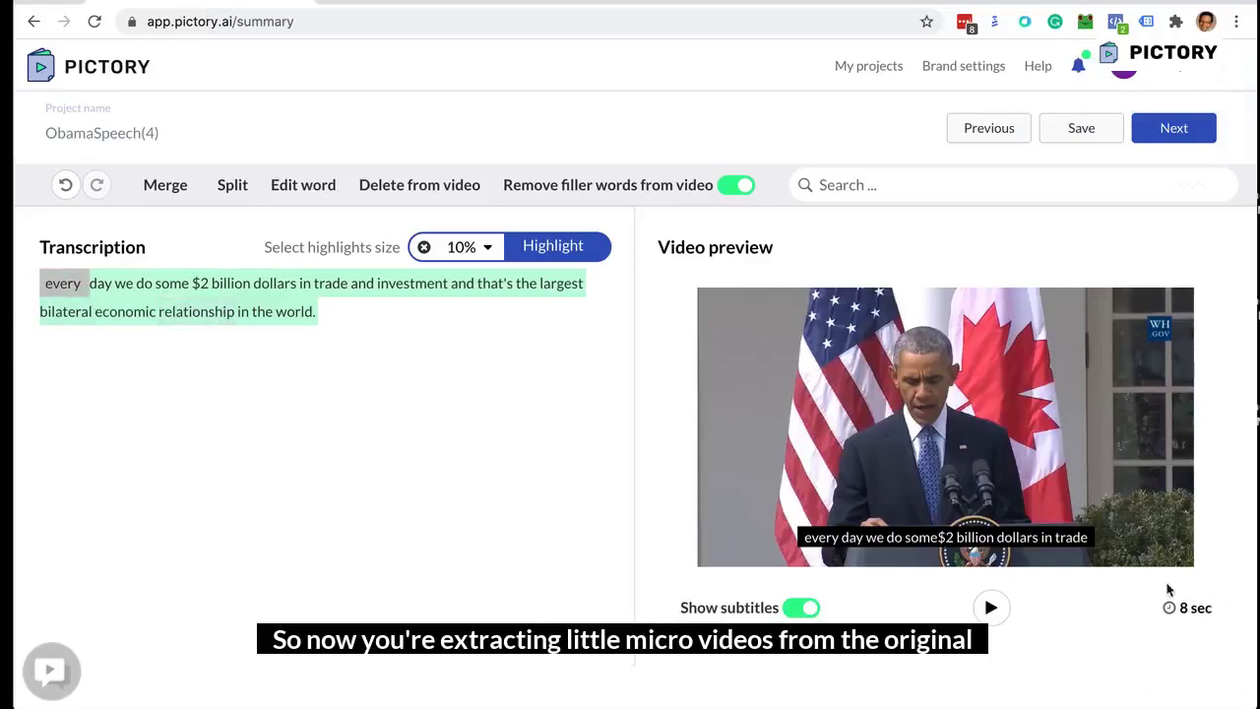